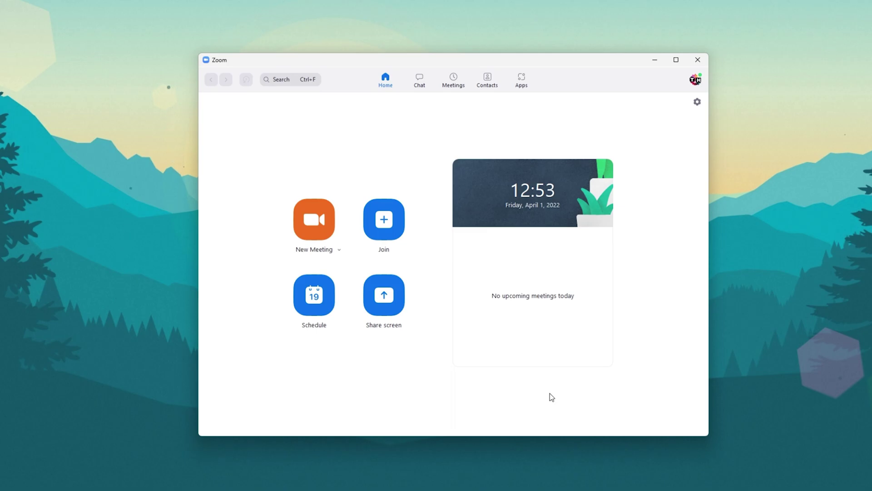
# Step: Close the Zoom window and exit Zoom from its system tray icon
pyautogui.click(698, 59)
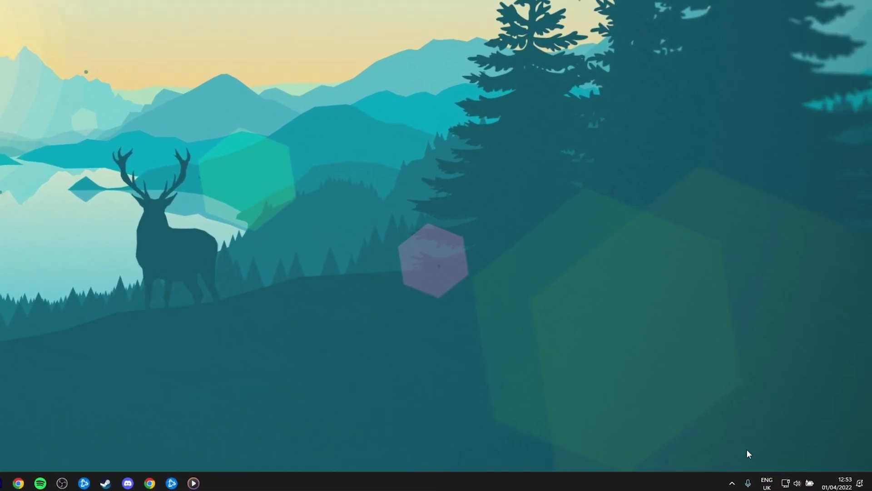
pyautogui.click(732, 482)
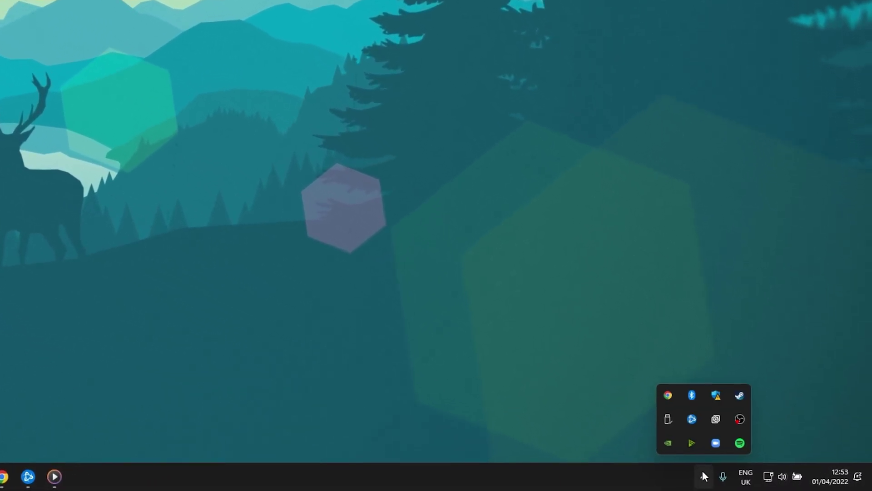
pyautogui.rightClick(716, 443)
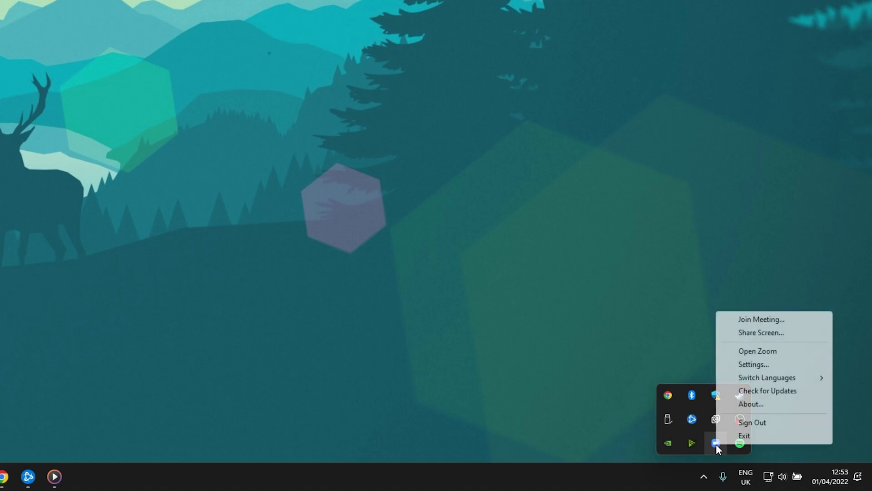
pyautogui.click(738, 434)
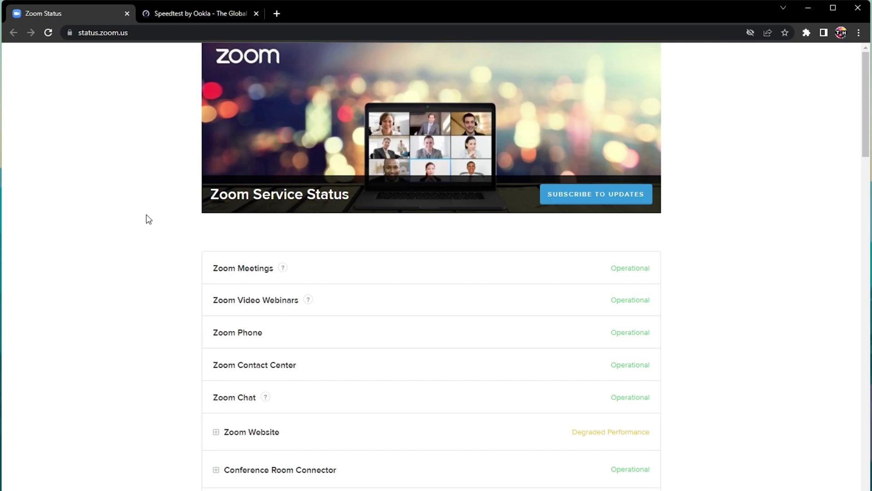
# Step: Review the Zoom service list on status.zoom.us, expanding and collapsing Zoom Website
pyautogui.middleClick(145, 235)
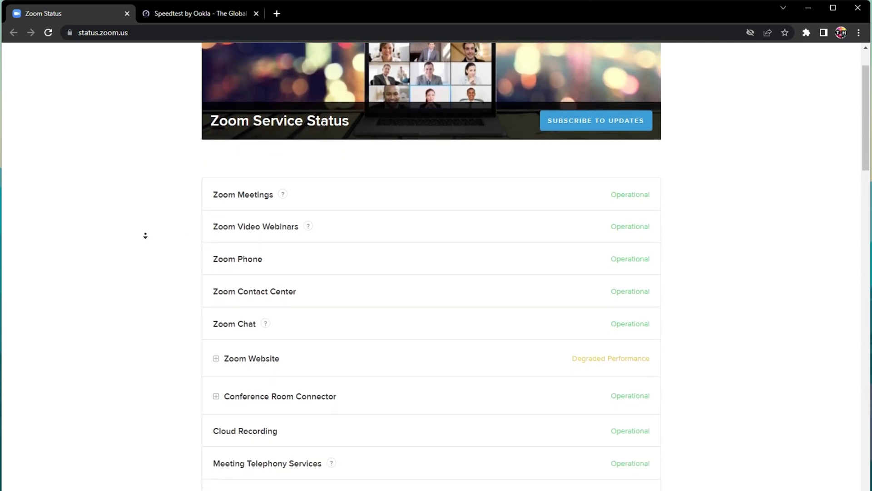
pyautogui.click(145, 235)
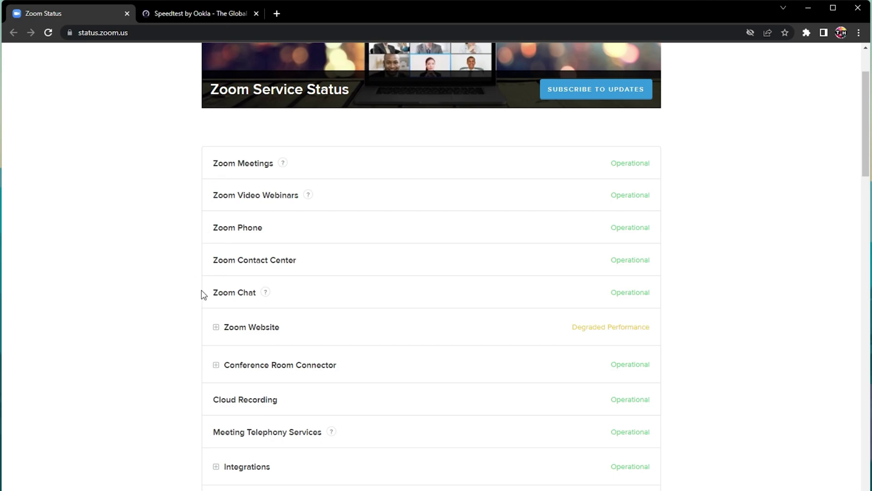
pyautogui.click(216, 327)
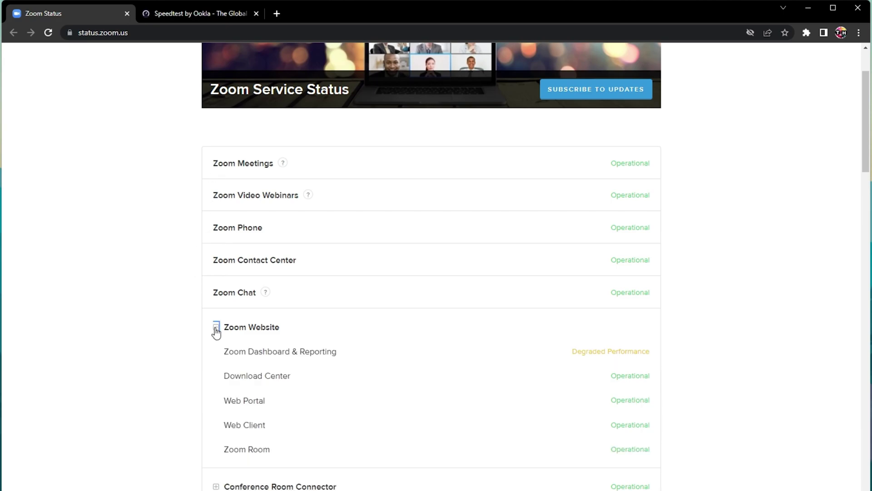
pyautogui.click(216, 327)
# Step: Read the Past Incidents section, then switch to the Speedtest by Ookla tab
pyautogui.middleClick(146, 319)
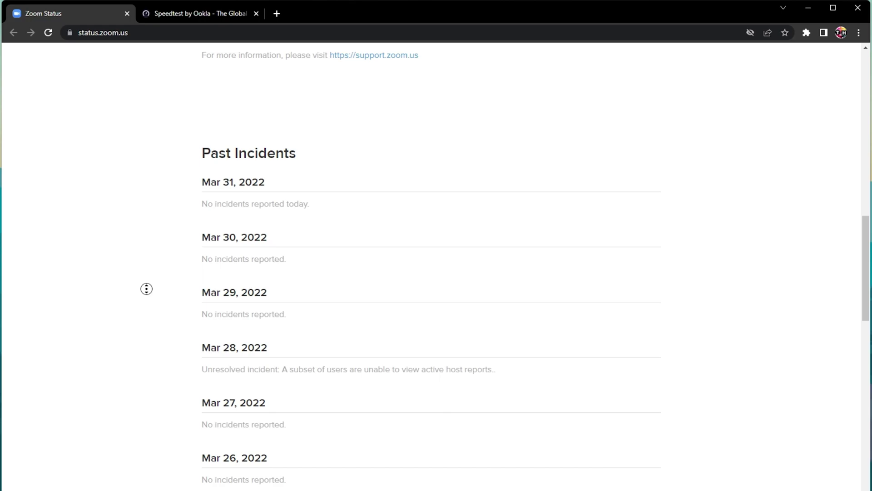
pyautogui.click(147, 290)
pyautogui.scroll(2, 152, 272)
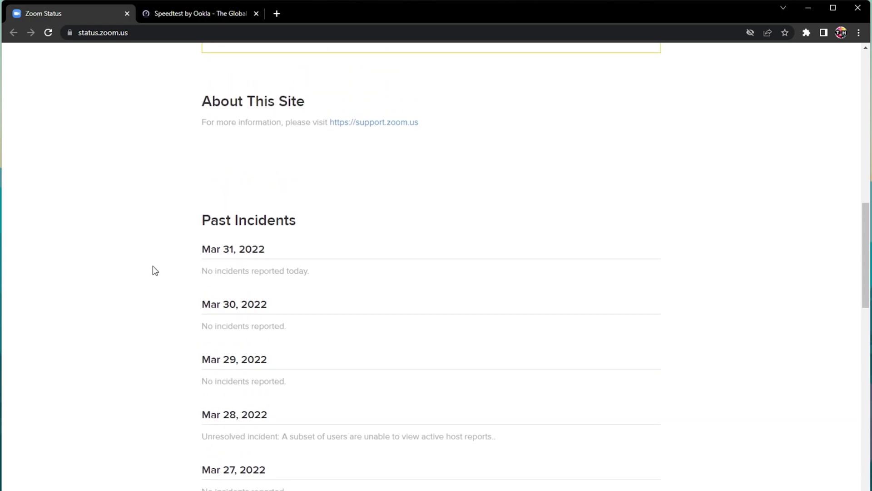
pyautogui.middleClick(152, 256)
pyautogui.click(157, 246)
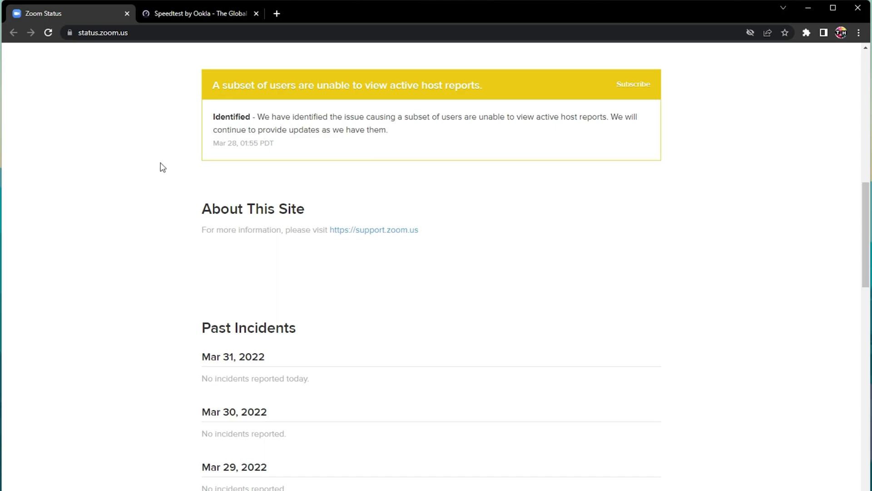
pyautogui.click(183, 20)
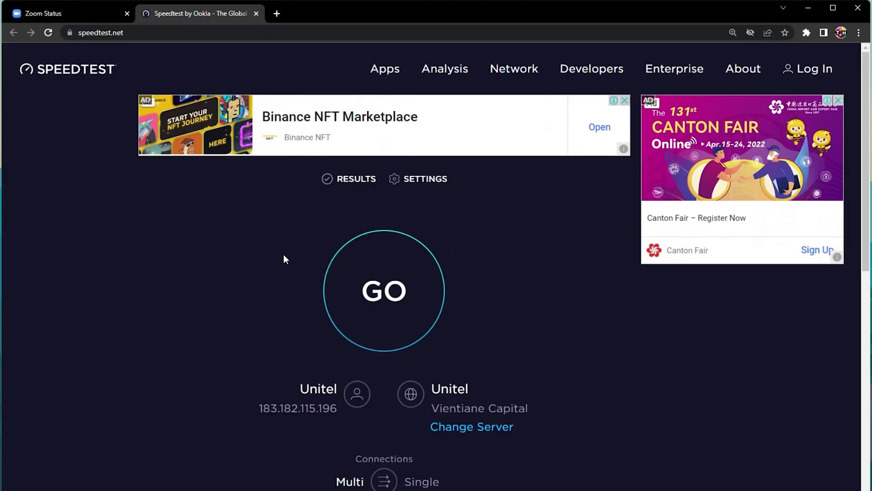
# Step: Run the speedtest.net test, measuring 2 ms ping and 68.24 Mbps download
pyautogui.click(360, 288)
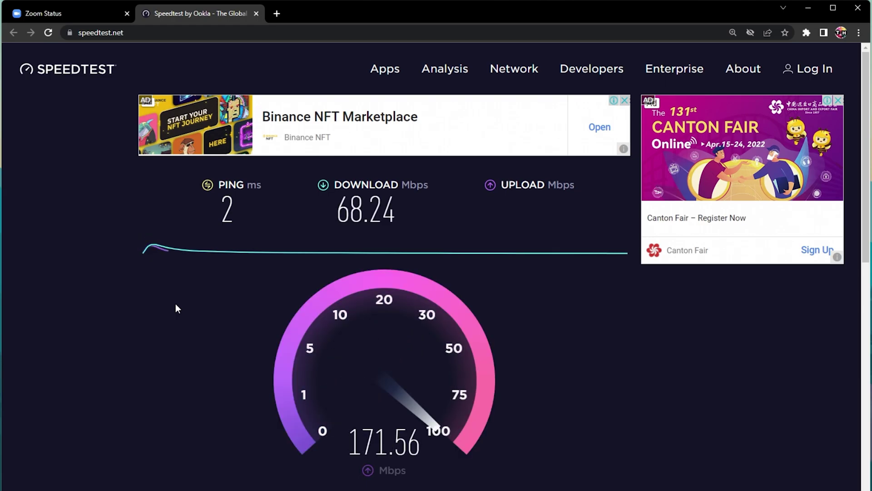
# Step: Launch Task Manager from search 'task' and open Resource Monitor from the Performance view
pyautogui.click(808, 7)
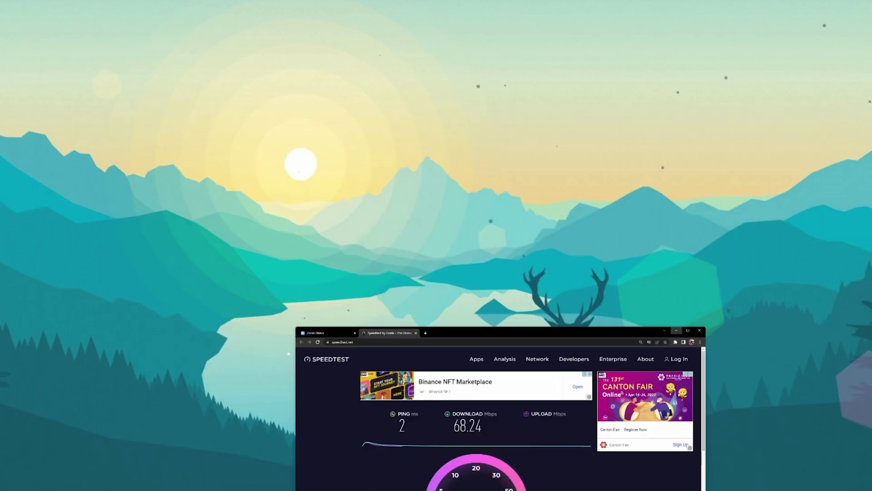
pyautogui.press('super')
pyautogui.write('task')
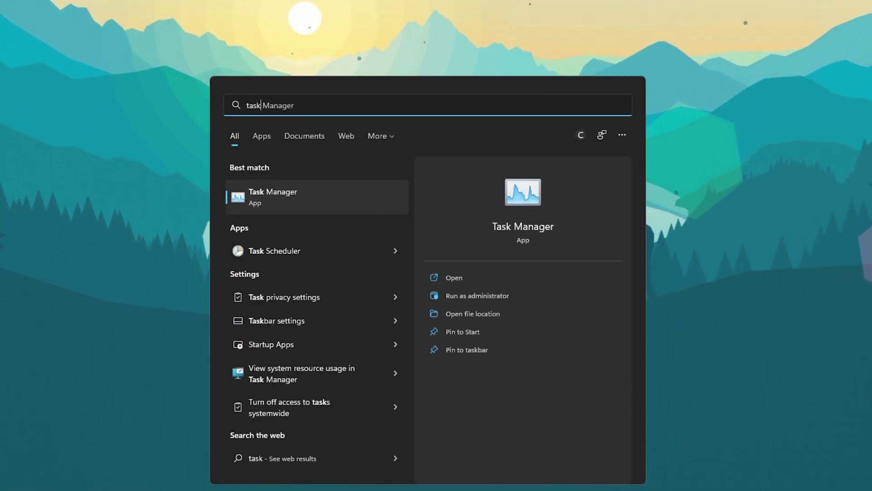
pyautogui.press('Return')
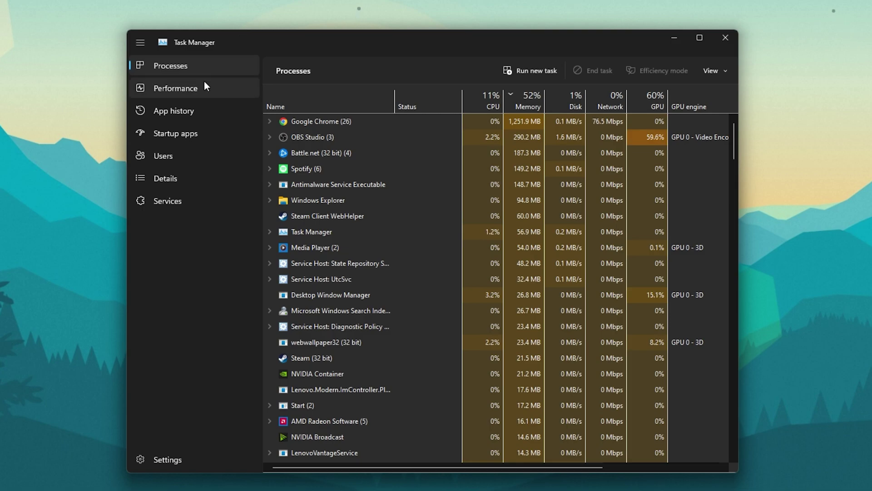
pyautogui.click(192, 94)
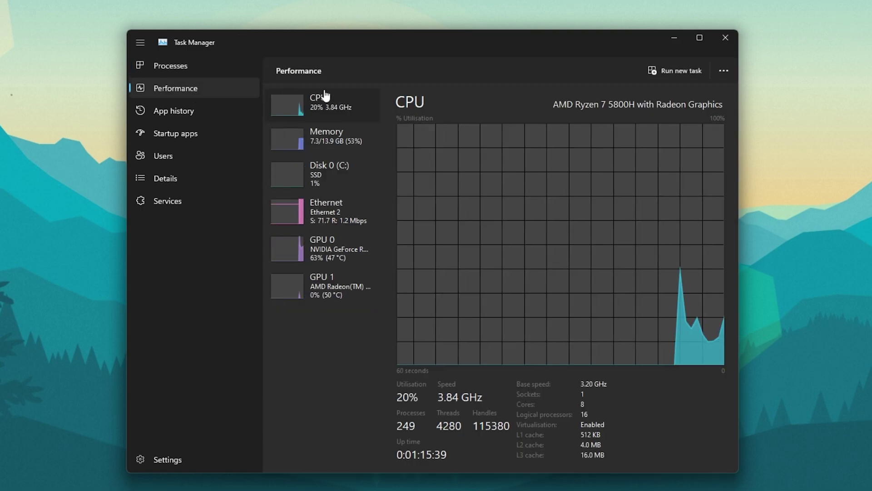
pyautogui.click(722, 72)
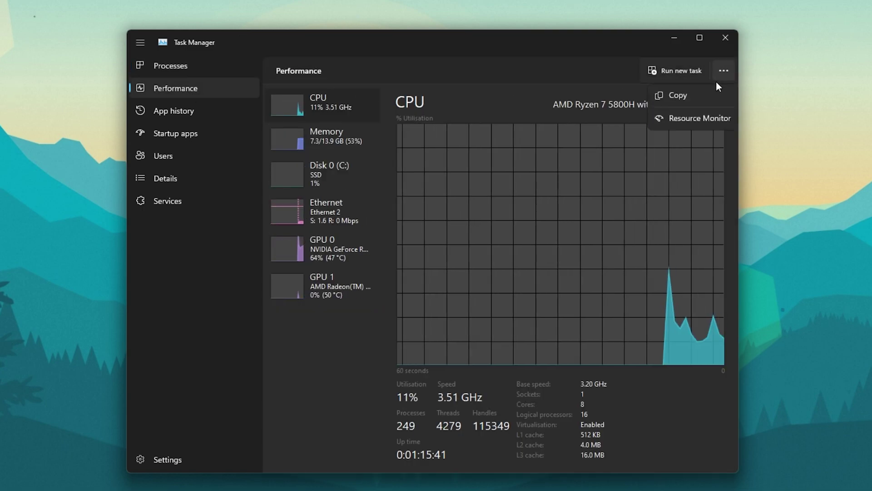
pyautogui.click(710, 117)
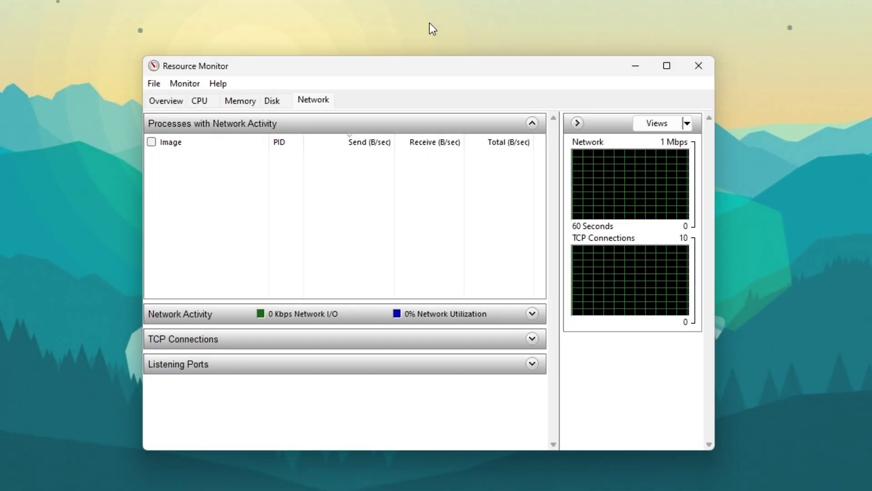
# Step: Review Processes with Network Activity, checking chrome.exe's actions without ending it
pyautogui.click(305, 123)
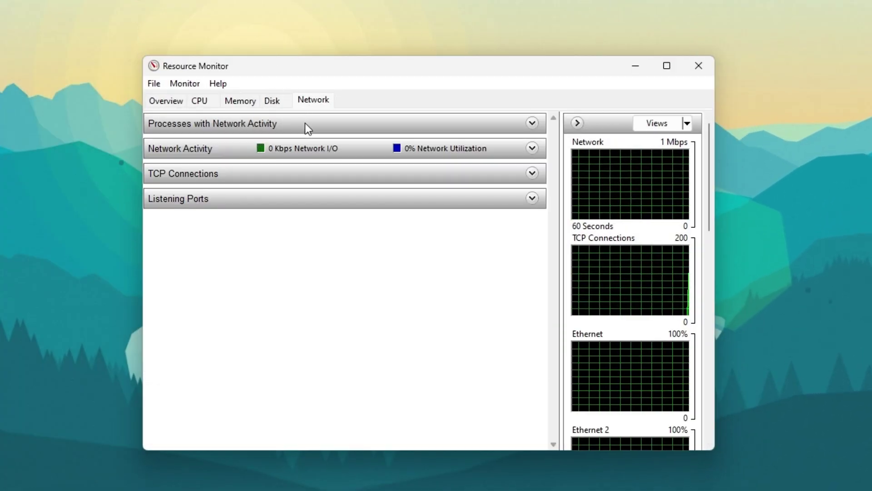
pyautogui.click(304, 122)
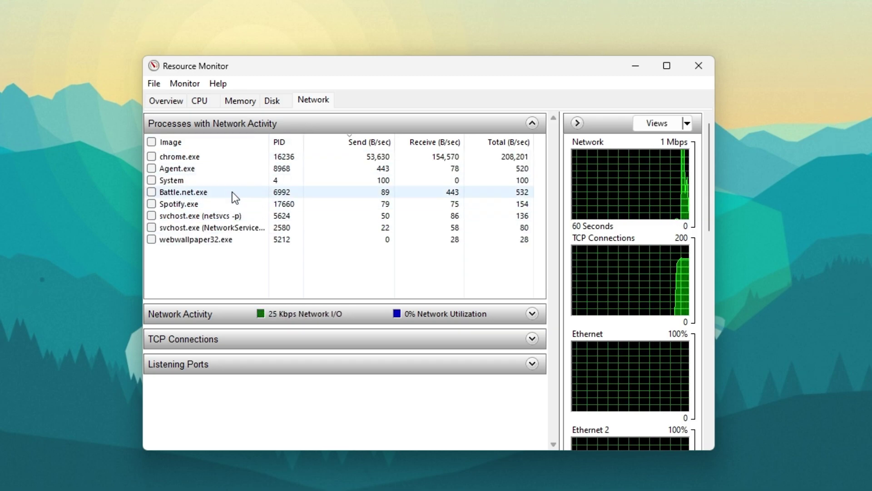
pyautogui.rightClick(346, 161)
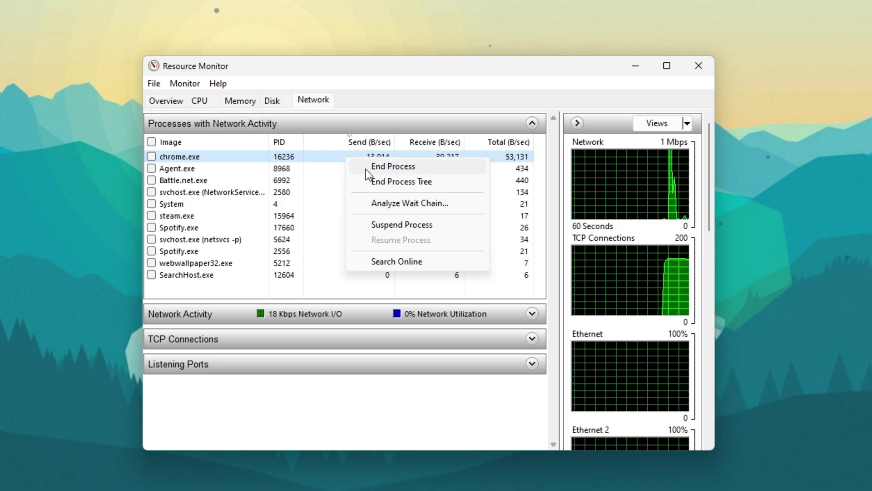
pyautogui.click(331, 156)
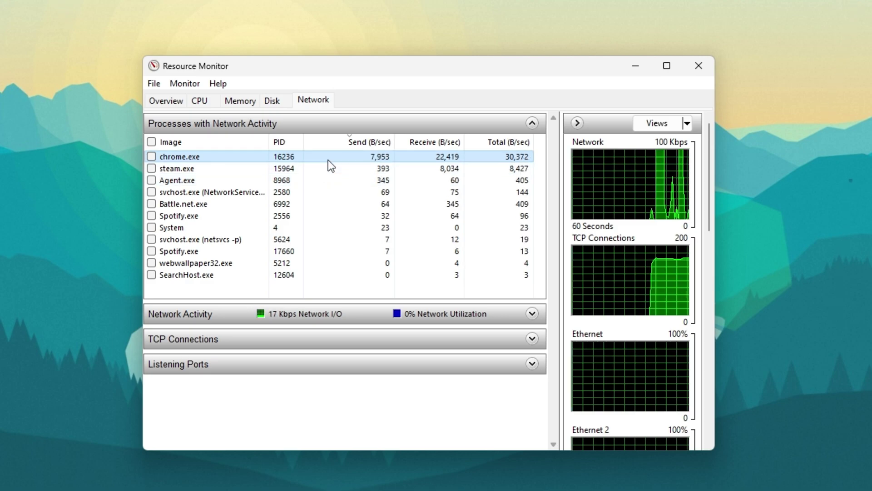
pyautogui.rightClick(327, 160)
pyautogui.click(321, 171)
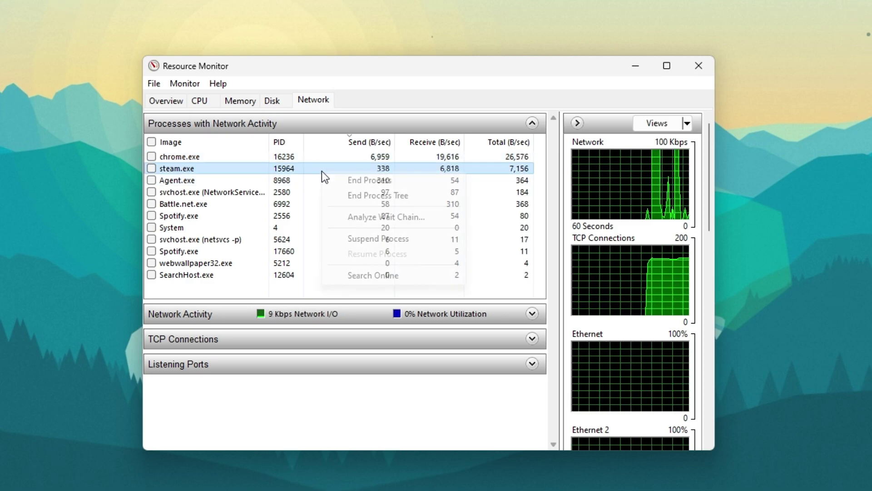
# Step: Check Battle.net.exe's actions without ending it, then close Resource Monitor
pyautogui.click(301, 208)
pyautogui.rightClick(300, 209)
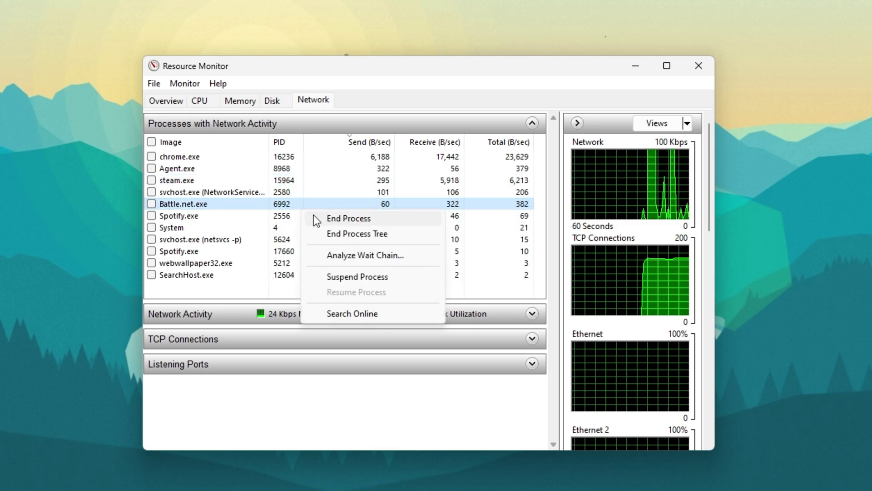
pyautogui.click(313, 204)
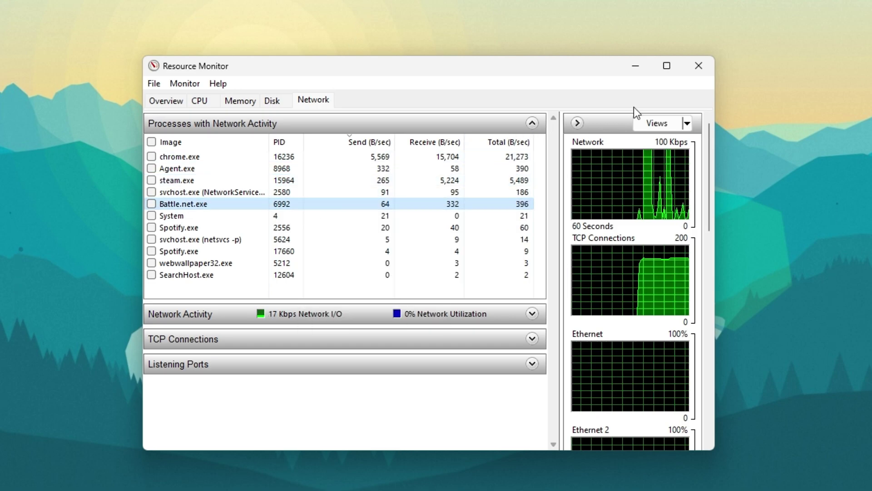
pyautogui.click(699, 66)
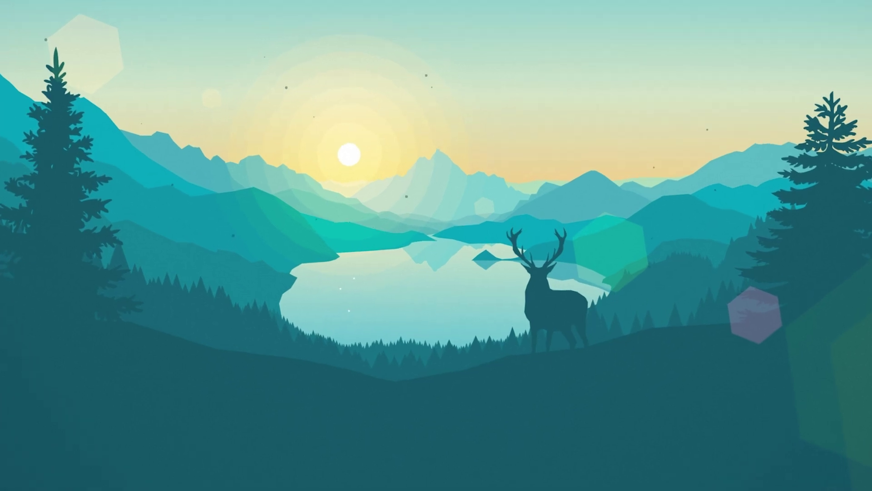
# Step: Open Ethernet 2 status via Control Panel's Network and Sharing Centre, then close the Centre
pyautogui.press('super')
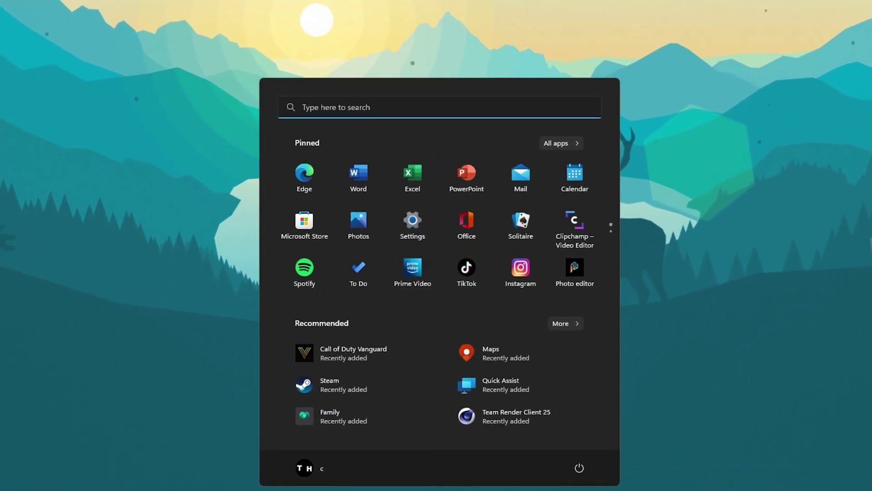
pyautogui.write('control Panel')
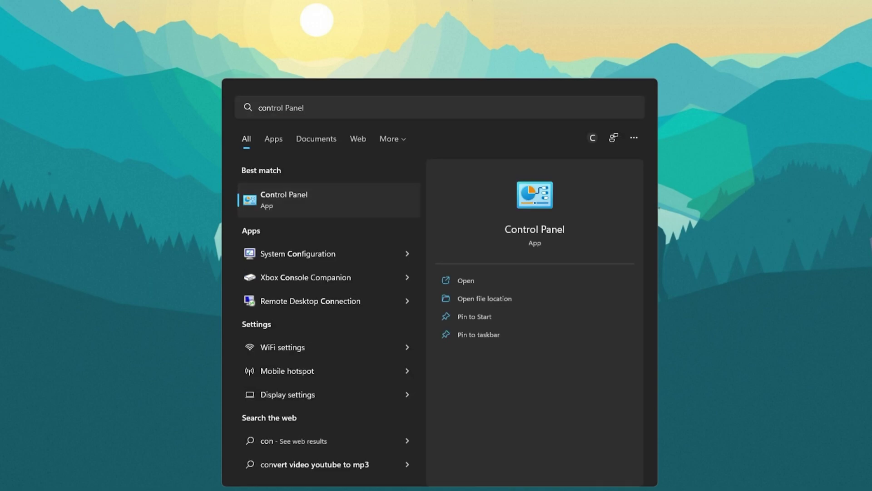
pyautogui.press('Return')
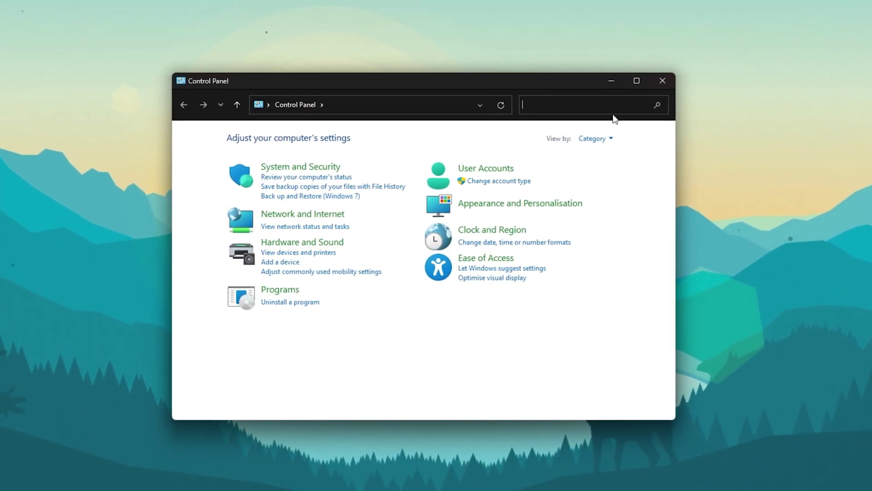
pyautogui.click(346, 214)
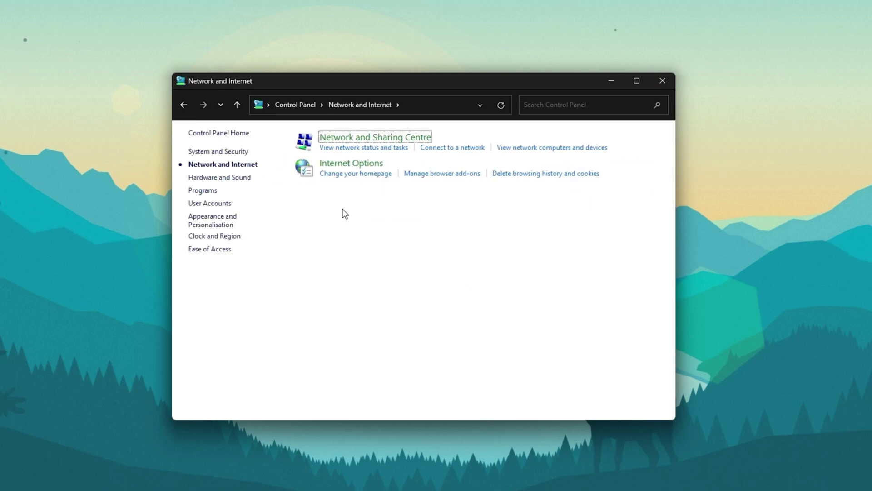
pyautogui.click(343, 140)
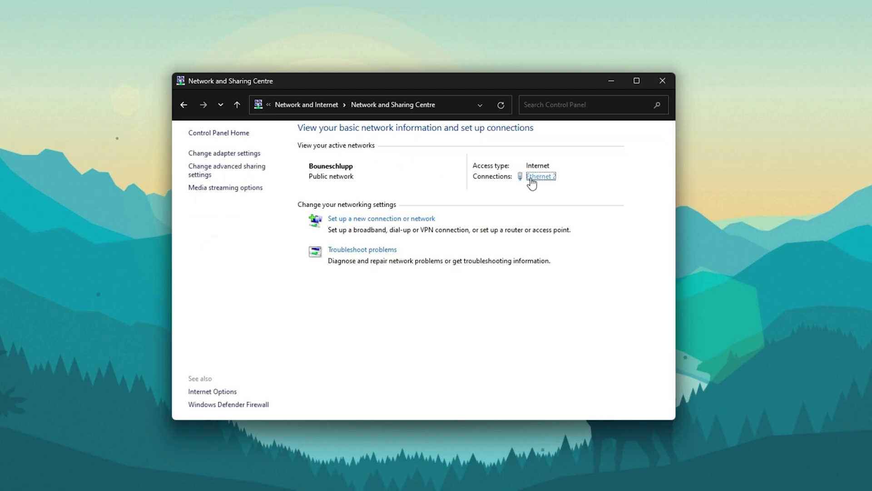
pyautogui.click(531, 178)
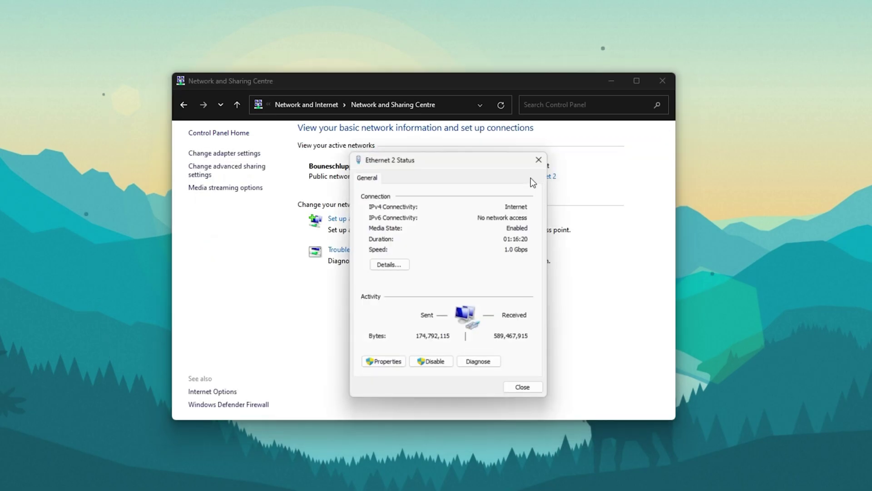
pyautogui.click(663, 81)
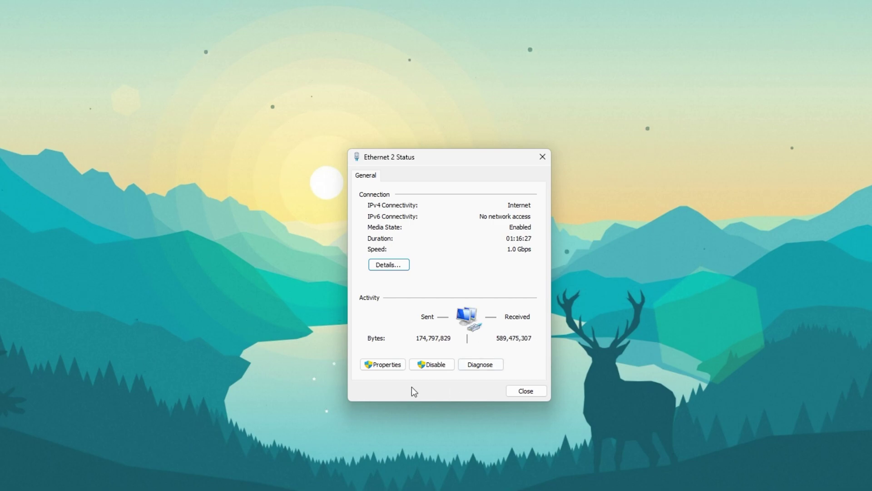
# Step: Set Ethernet 2's IPv4 DNS servers to 8.8.8.8 and 8.8.4.4, closing all dialogs
pyautogui.click(383, 365)
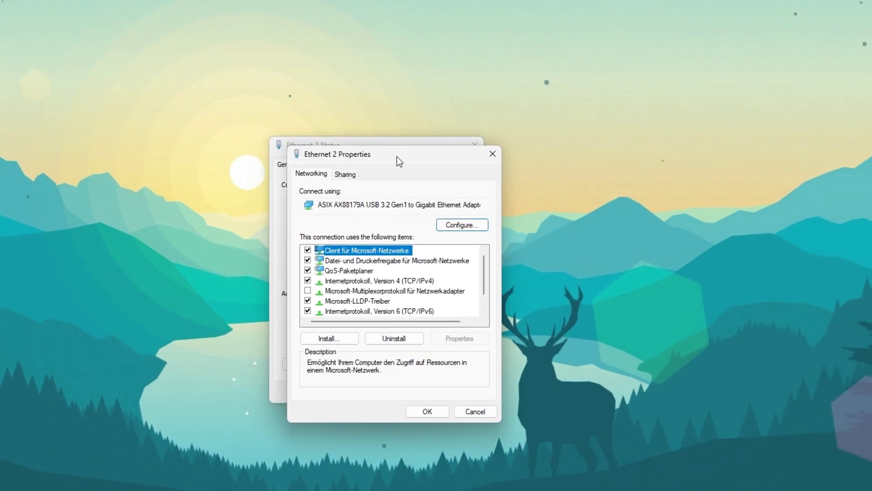
pyautogui.moveTo(468, 167); pyautogui.dragTo(665, 160)
pyautogui.click(443, 259)
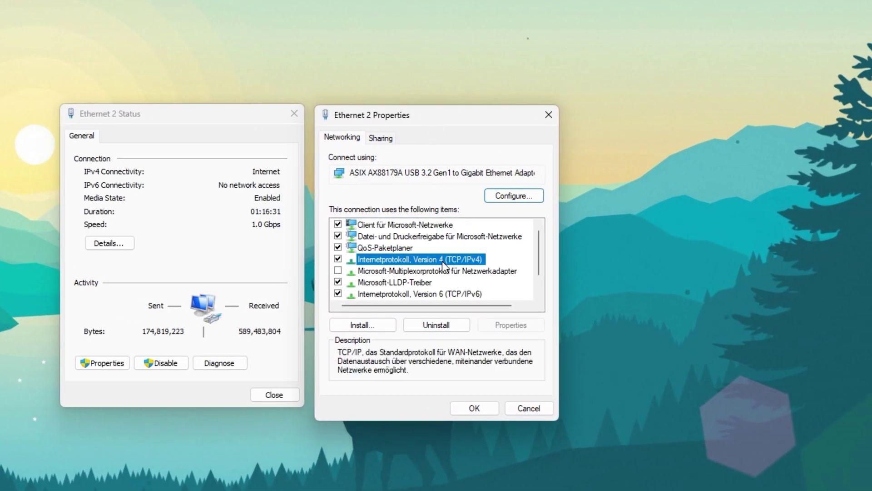
pyautogui.doubleClick(424, 258)
pyautogui.moveTo(437, 167); pyautogui.dragTo(650, 116)
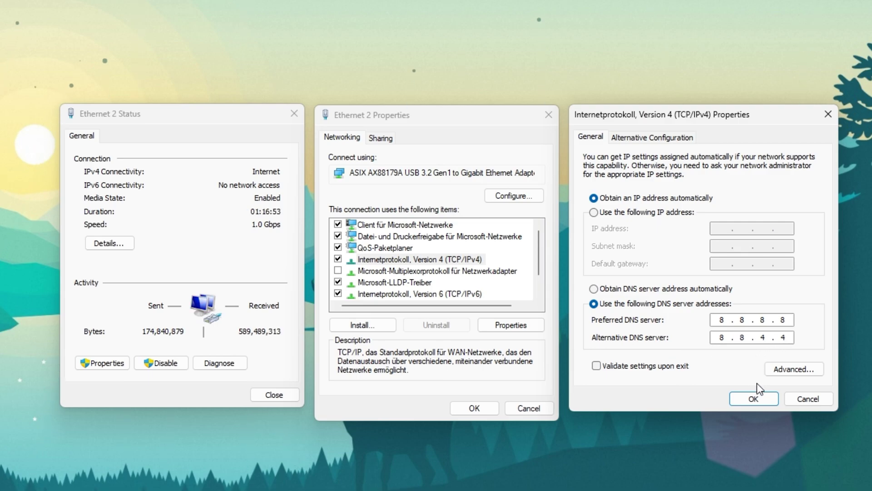
pyautogui.click(753, 399)
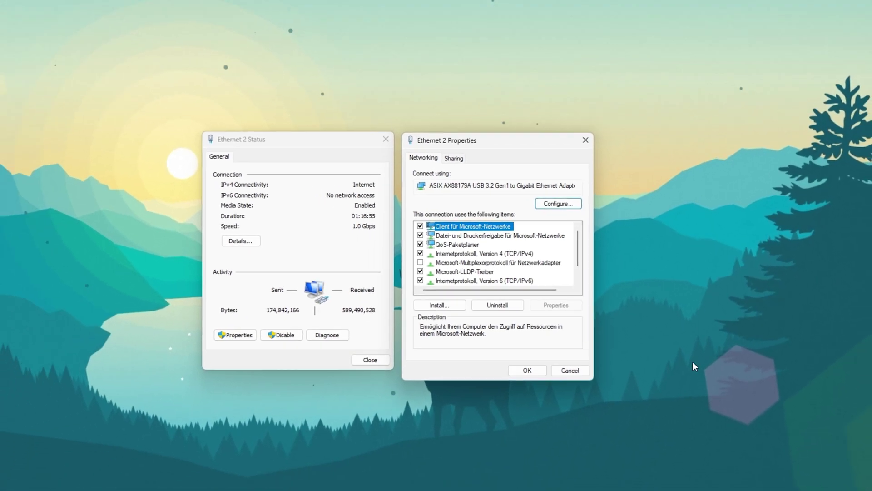
pyautogui.click(538, 353)
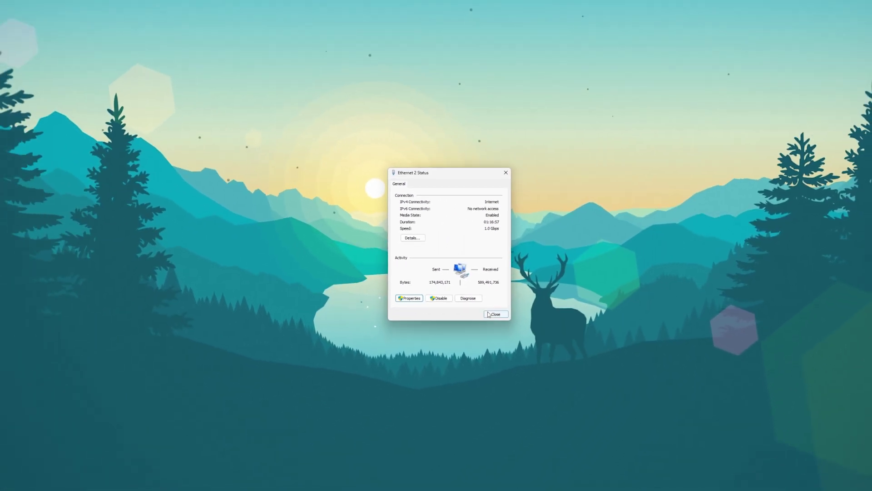
pyautogui.click(407, 346)
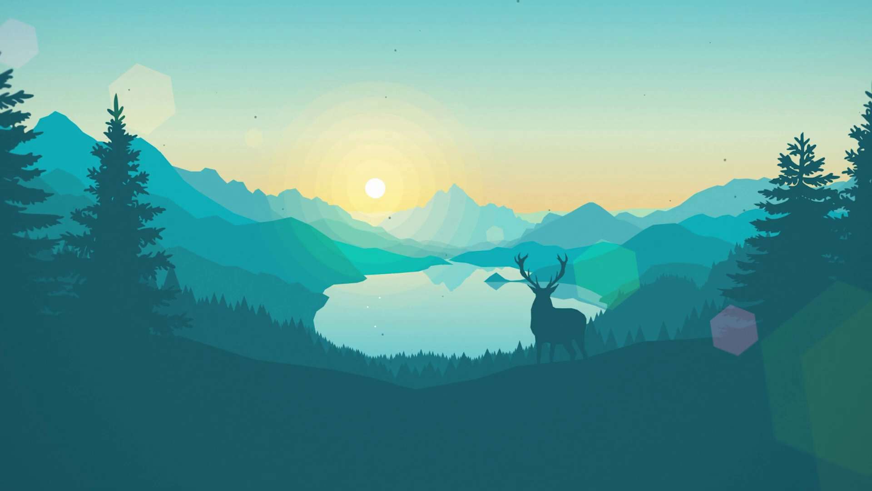
# Step: Open Device Manager and select the Realtek PCIe GbE Family Controller under Network adapters
pyautogui.press('super')
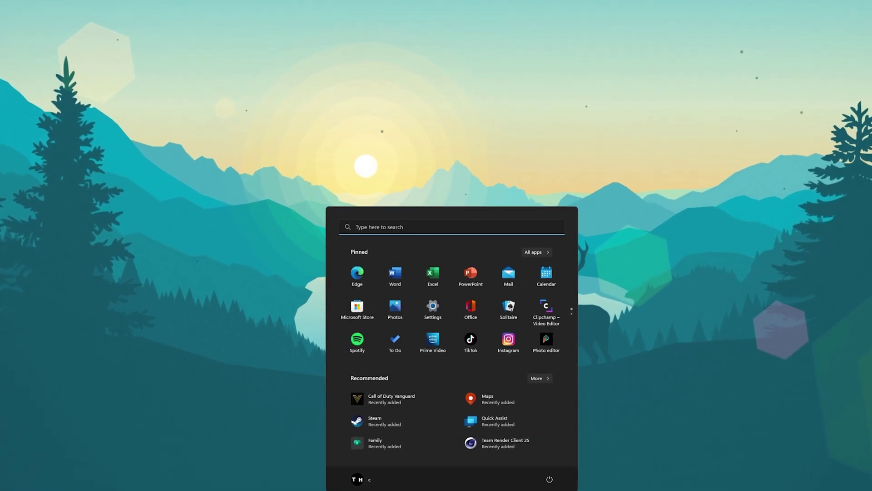
pyautogui.write('device manager')
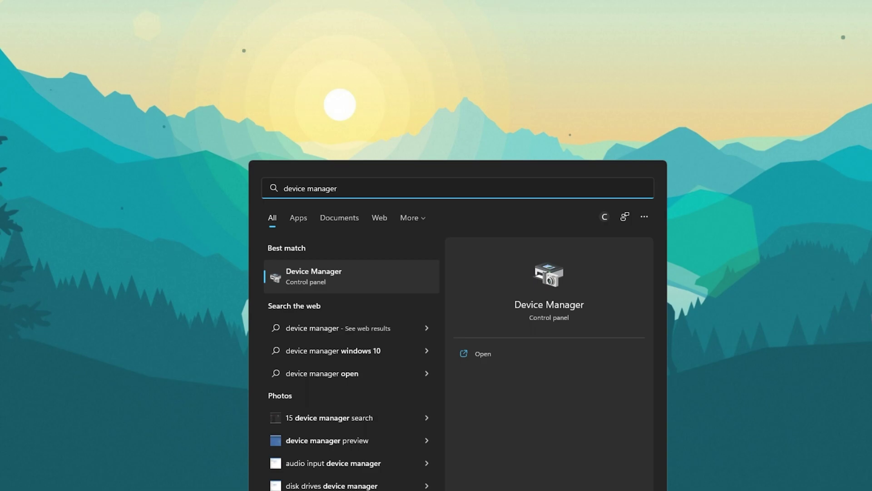
pyautogui.press('Return')
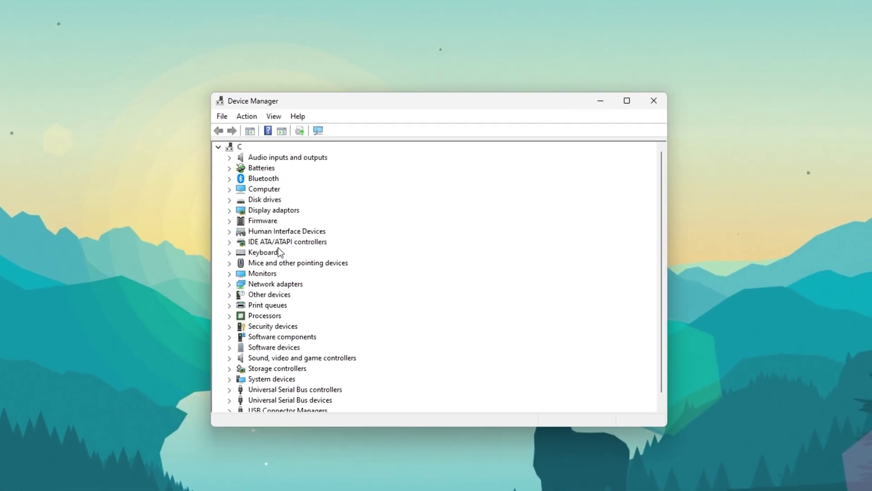
pyautogui.click(229, 284)
pyautogui.click(291, 284)
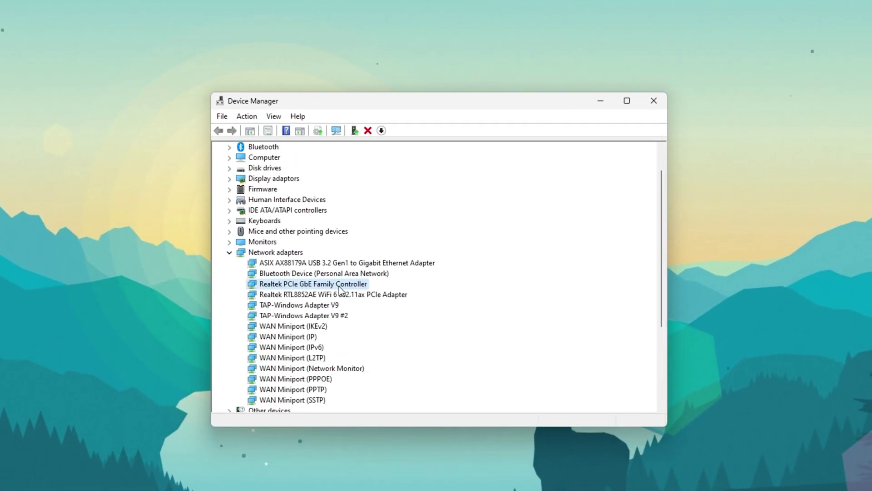
# Step: Search automatically for an updated Realtek adapter driver, then close Device Manager
pyautogui.rightClick(339, 286)
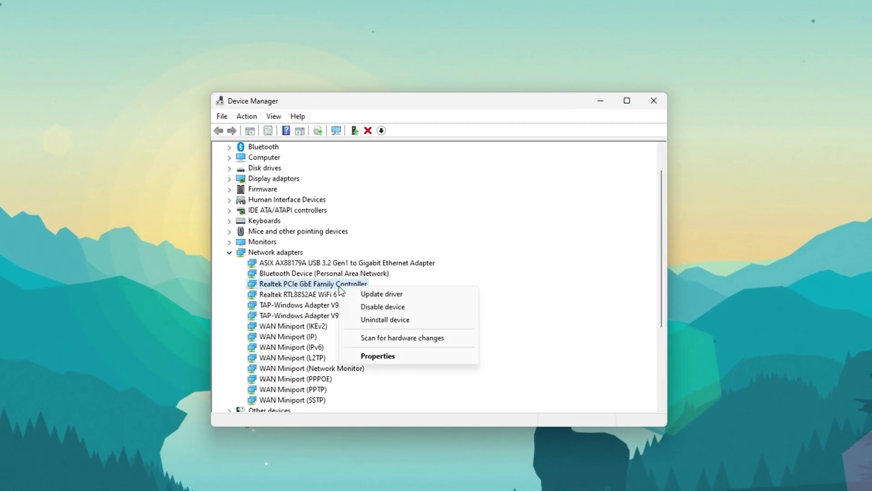
pyautogui.click(415, 298)
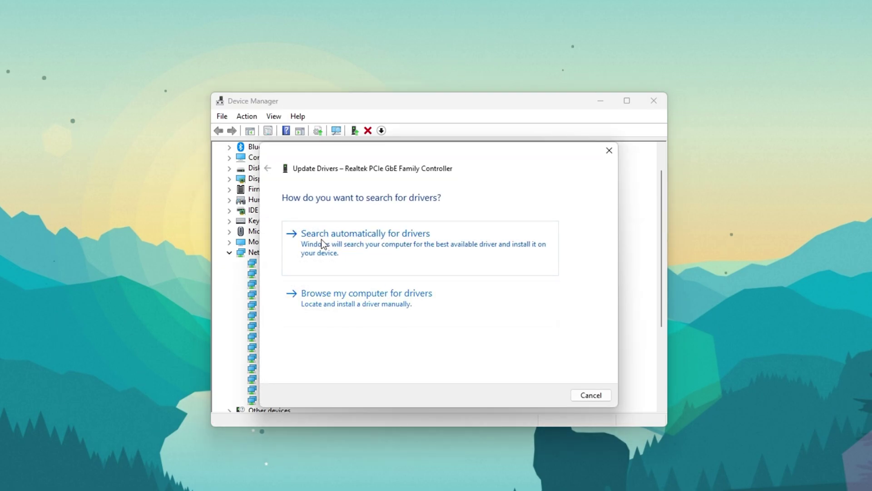
pyautogui.click(601, 162)
pyautogui.click(653, 101)
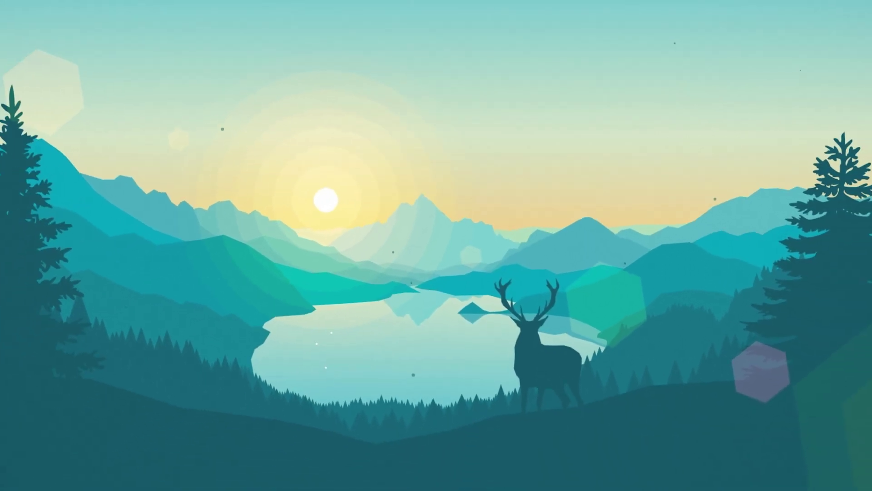
# Step: Open Windows Update settings by searching 'update' and check for new updates
pyautogui.press('super')
pyautogui.write('update')
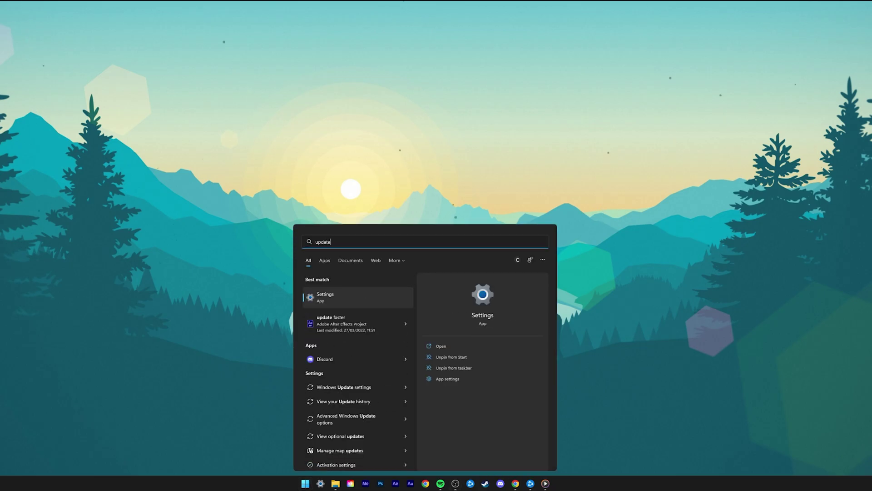
pyautogui.click(345, 384)
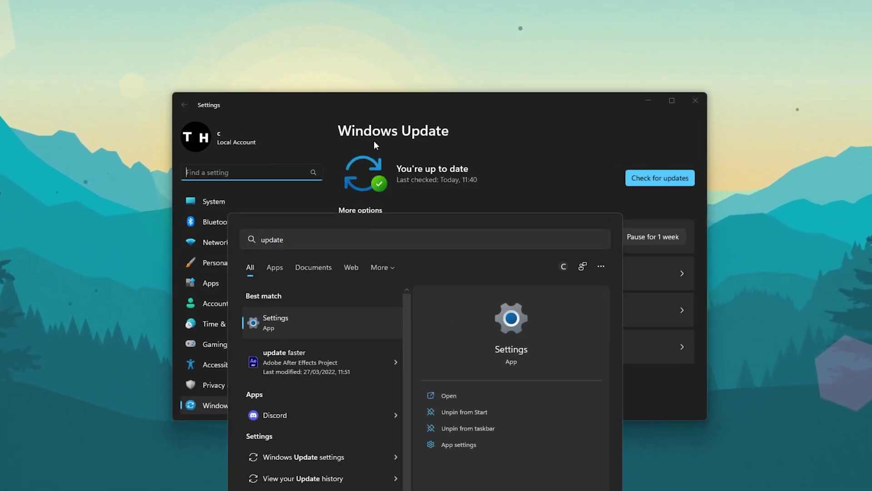
pyautogui.click(642, 173)
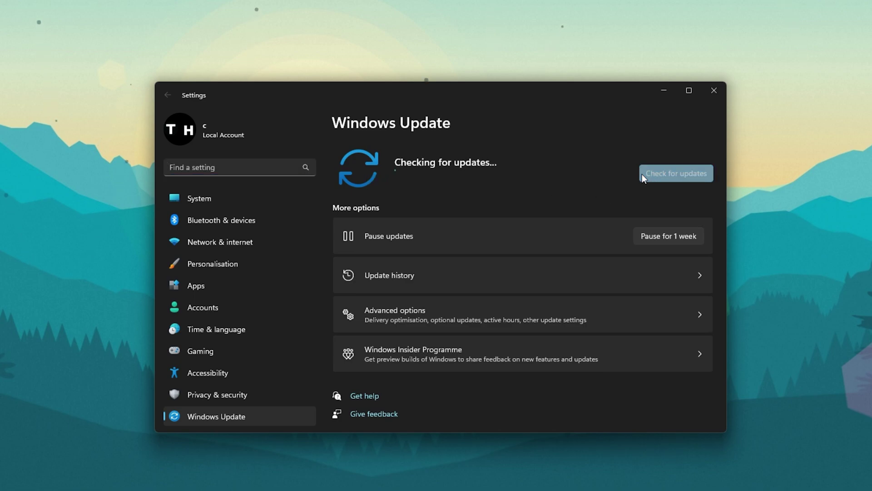